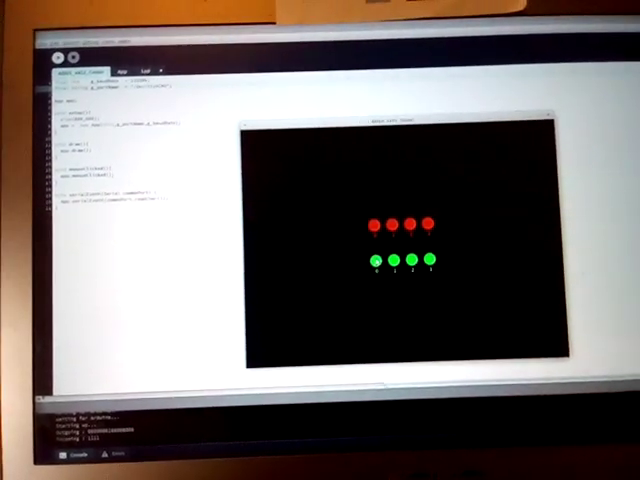
Turn off the first switch once the sketch has connected and logged its first messages
click(376, 261)
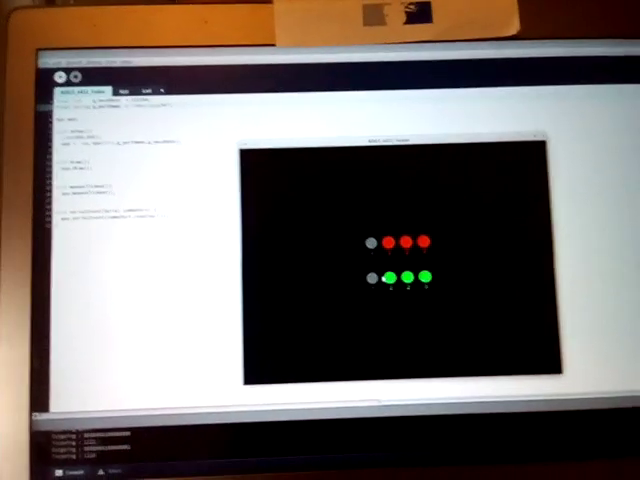
Turn off the second, third and fourth switches, then turn the first and second back on
click(386, 274)
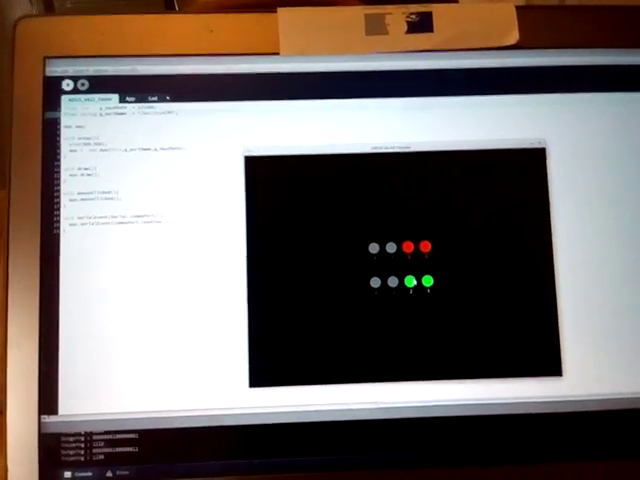
click(416, 283)
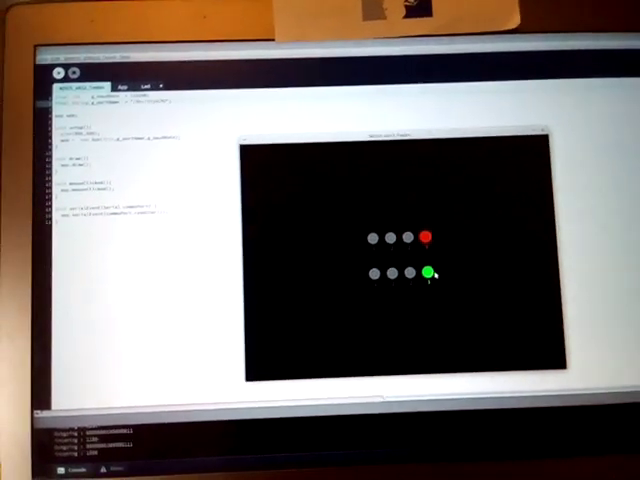
click(427, 286)
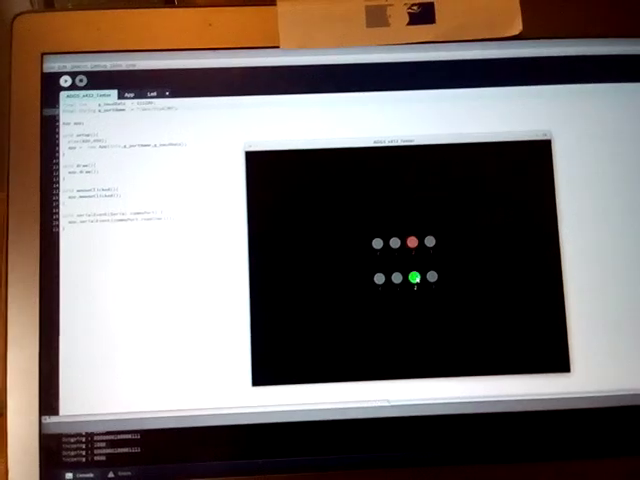
click(397, 278)
click(379, 278)
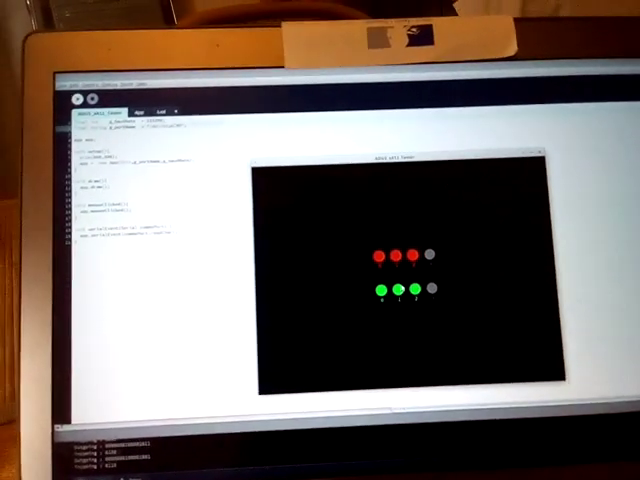